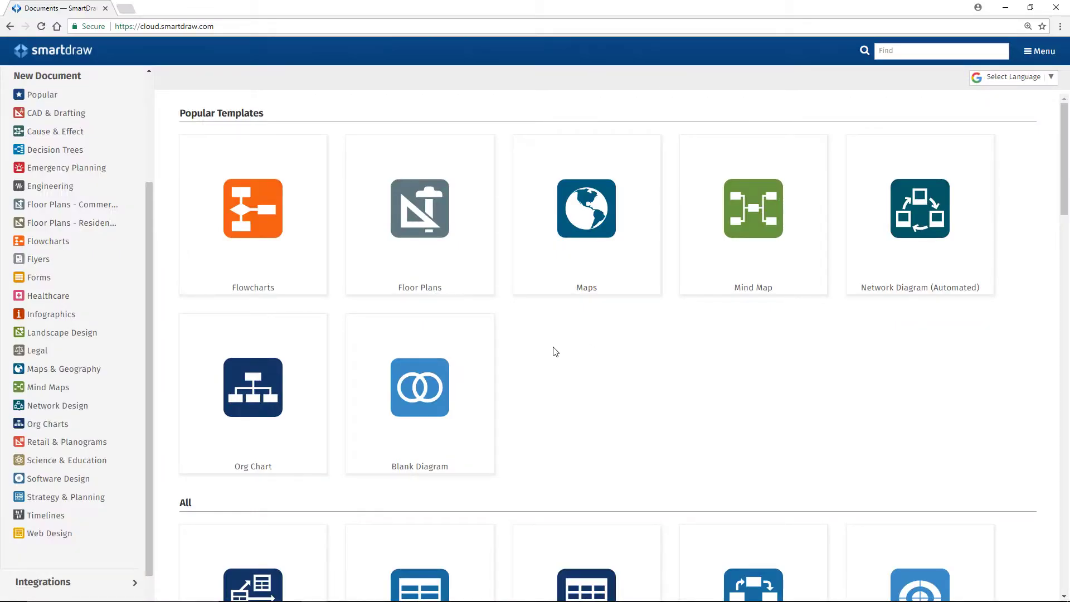
Expand Science & Education and show its Family Trees template category.
left_click(98, 461)
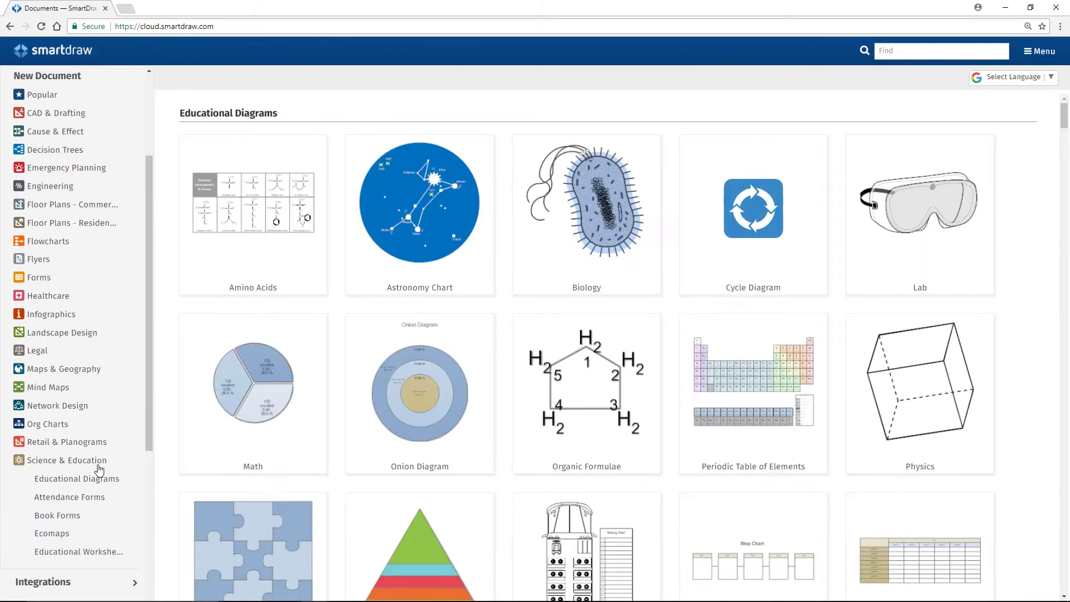
scroll(95, 464, "down", 2)
left_click(88, 461)
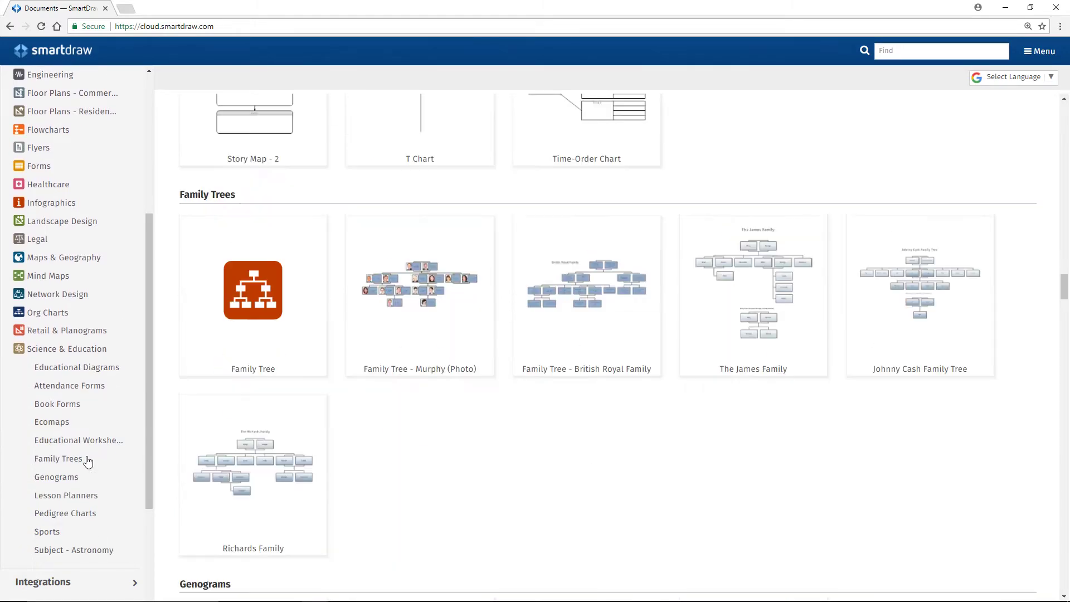
Start from the Family Tree template, zoom in, and rename Child 1 to Zachary.
left_click(256, 357)
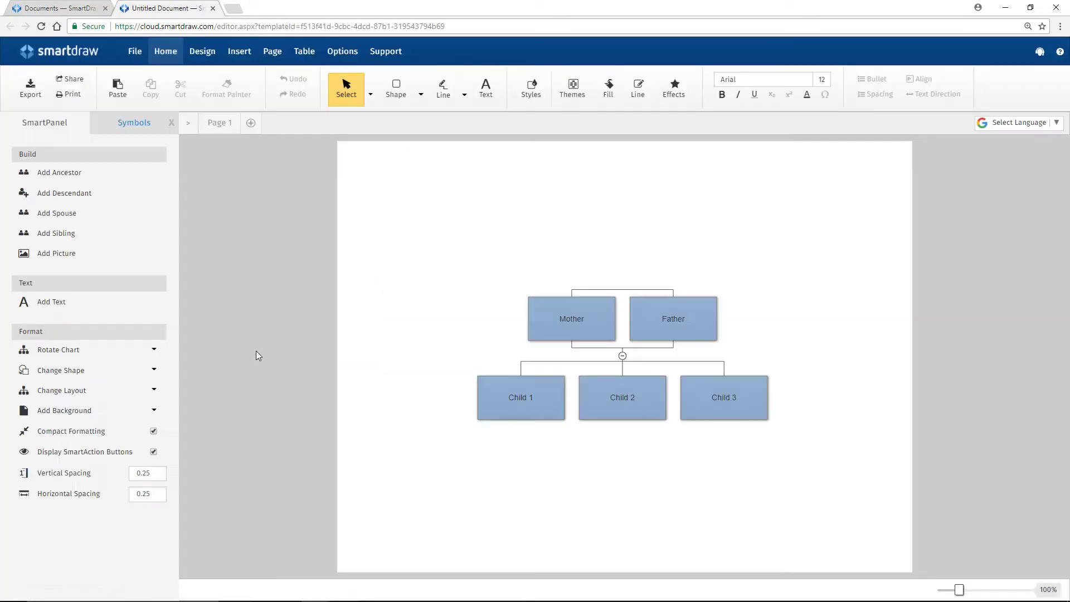
left_click_drag(960, 591, 967, 591)
left_click(460, 428)
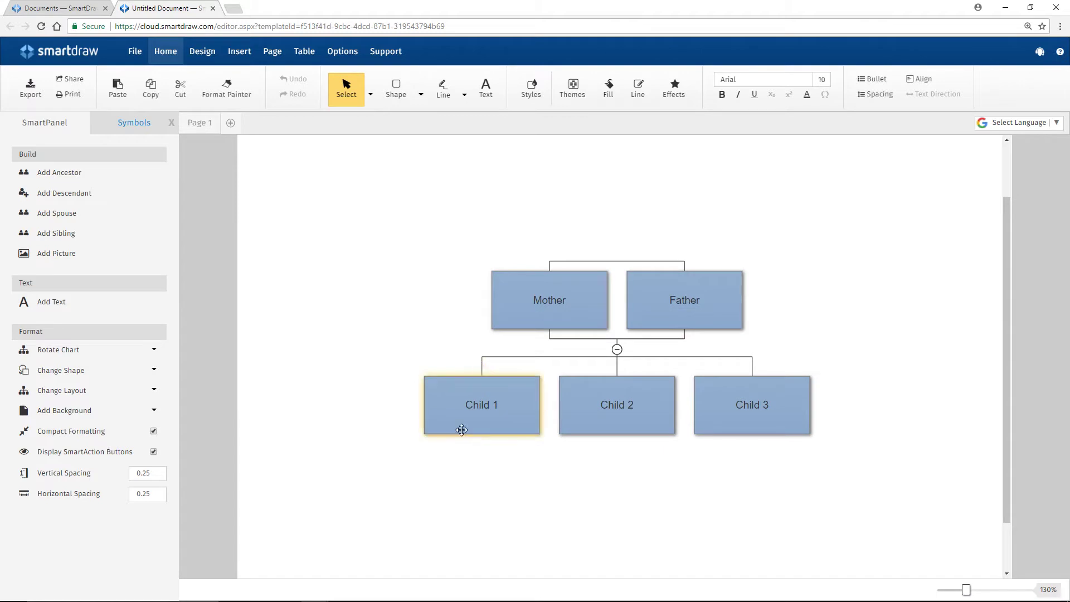
type("Zachary Sanford")
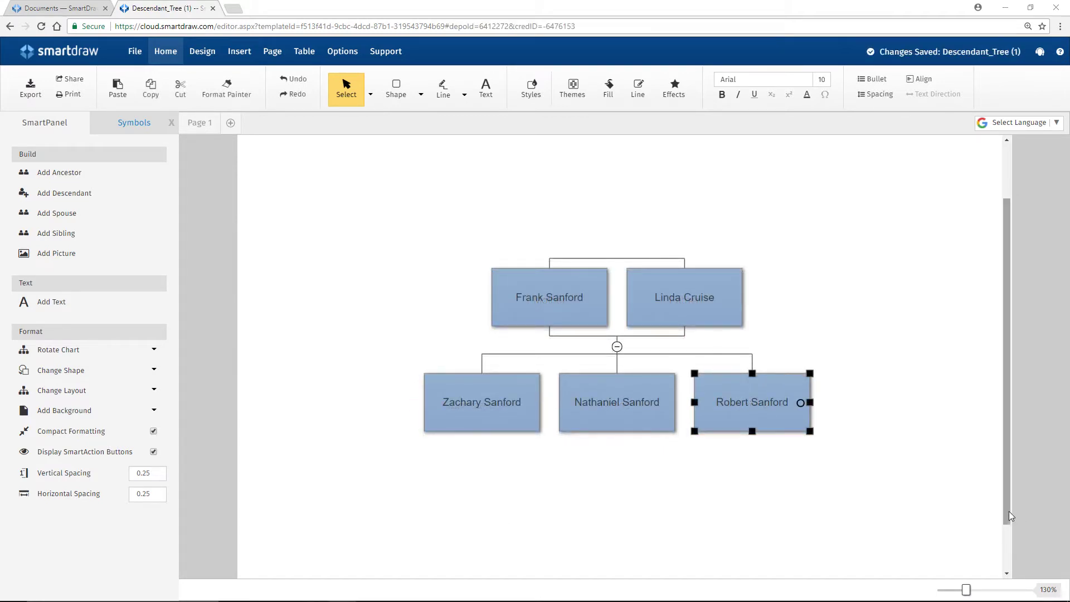
left_click_drag(1008, 511, 1015, 559)
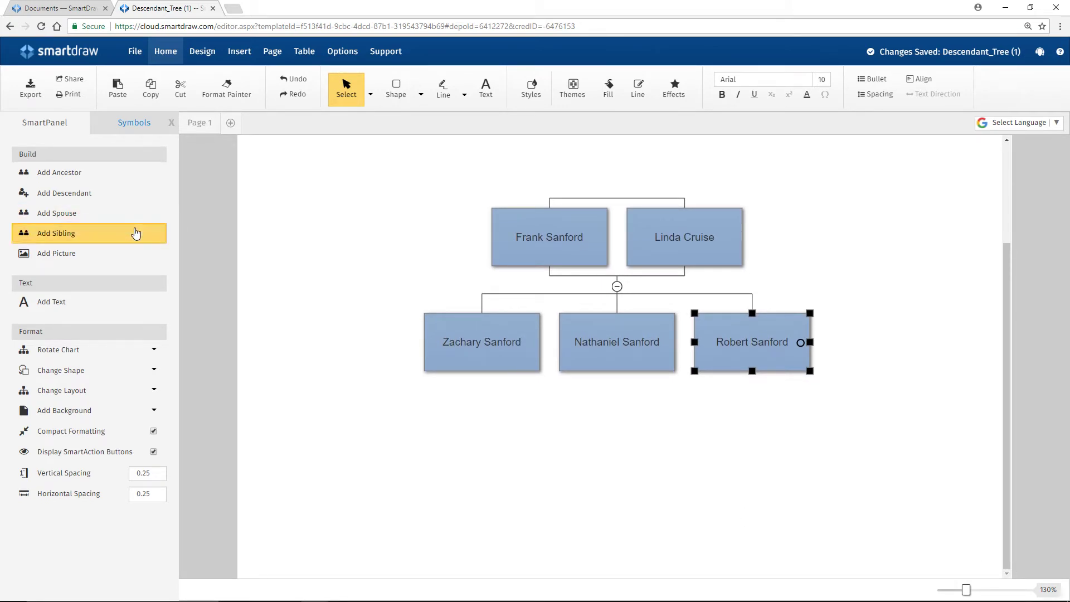
left_click(136, 233)
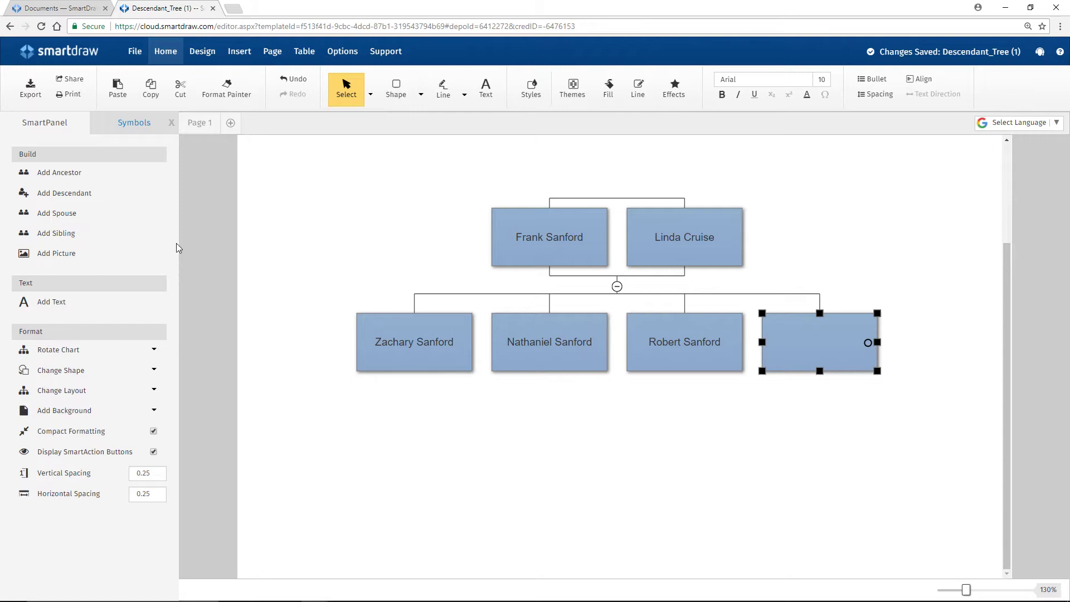
left_click(376, 333)
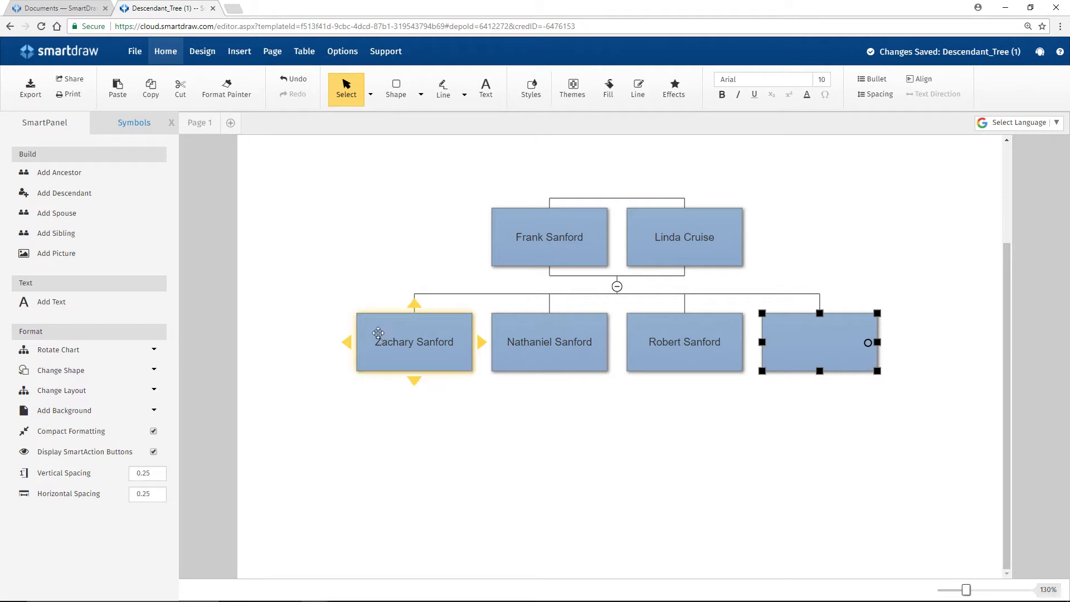
left_click(144, 219)
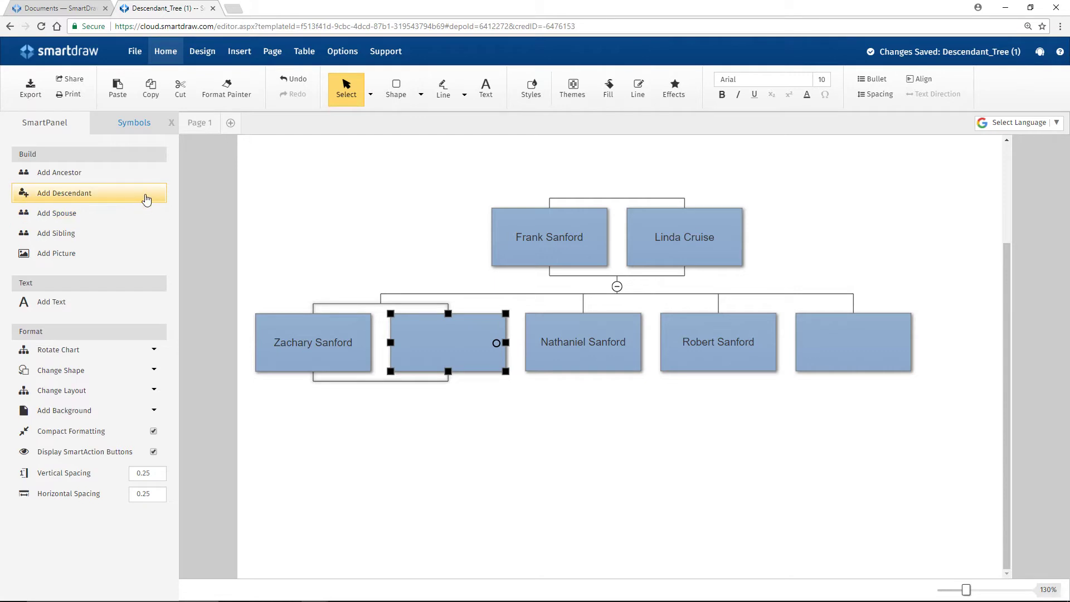
left_click(147, 196)
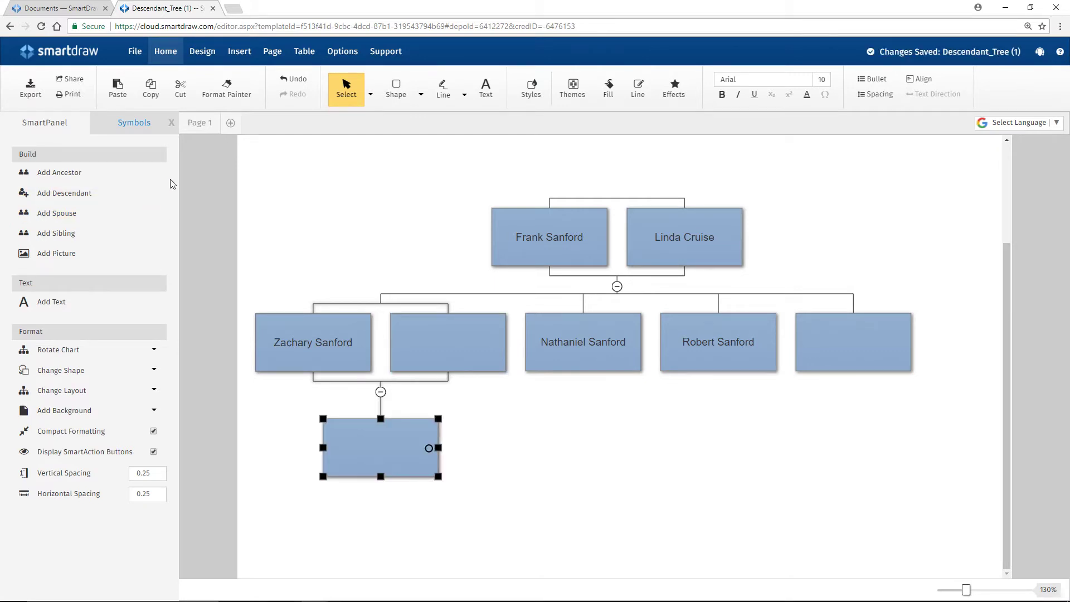
left_click(150, 180)
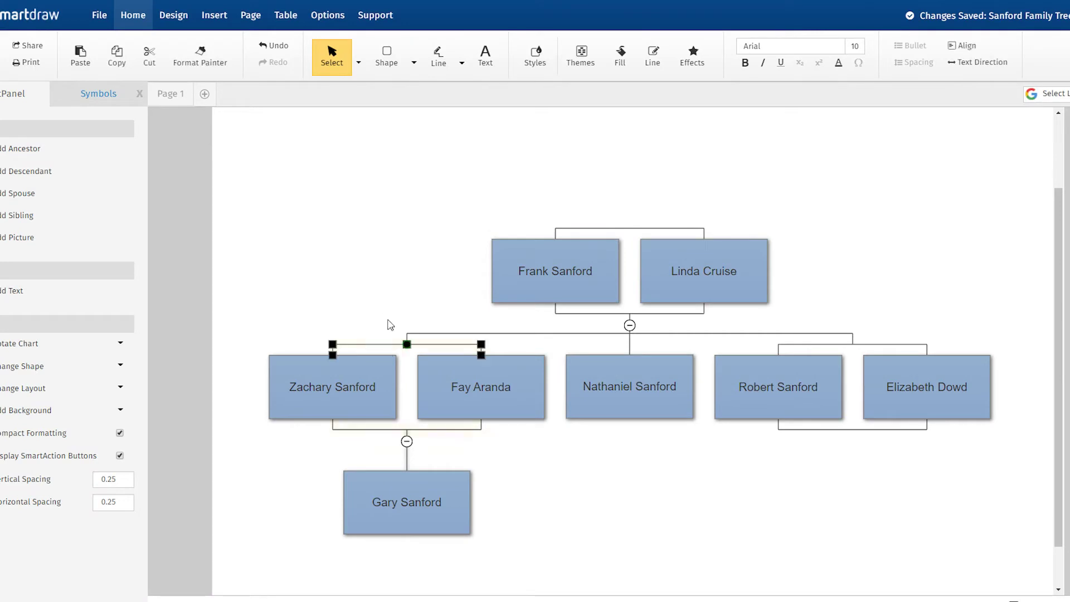
left_click(654, 55)
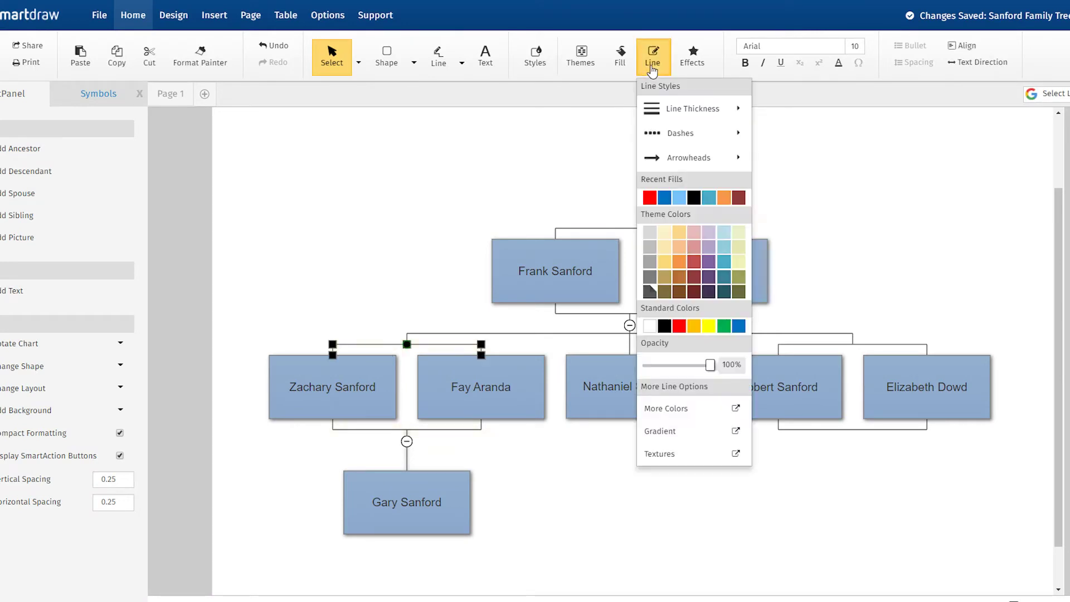
left_click(665, 188)
left_click(654, 63)
mouse_move(681, 134)
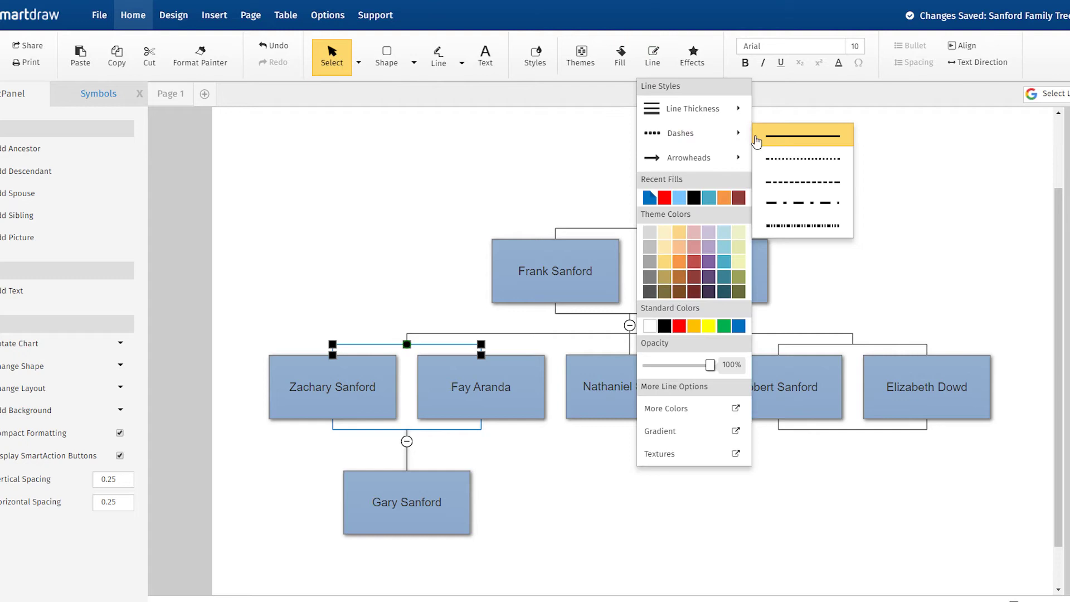
left_click(792, 181)
left_click(859, 217)
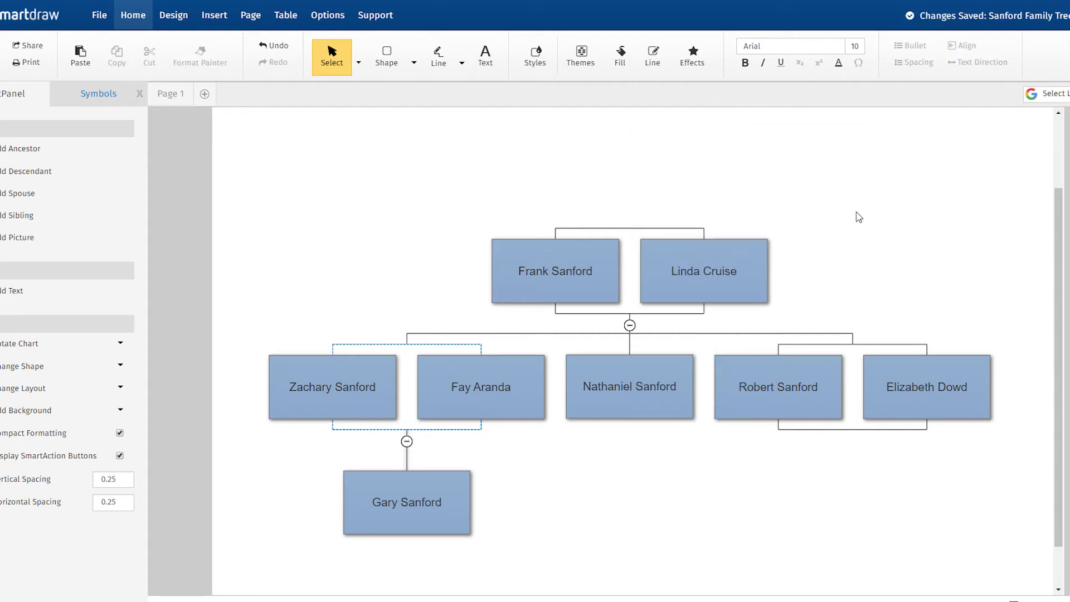
left_click(893, 344)
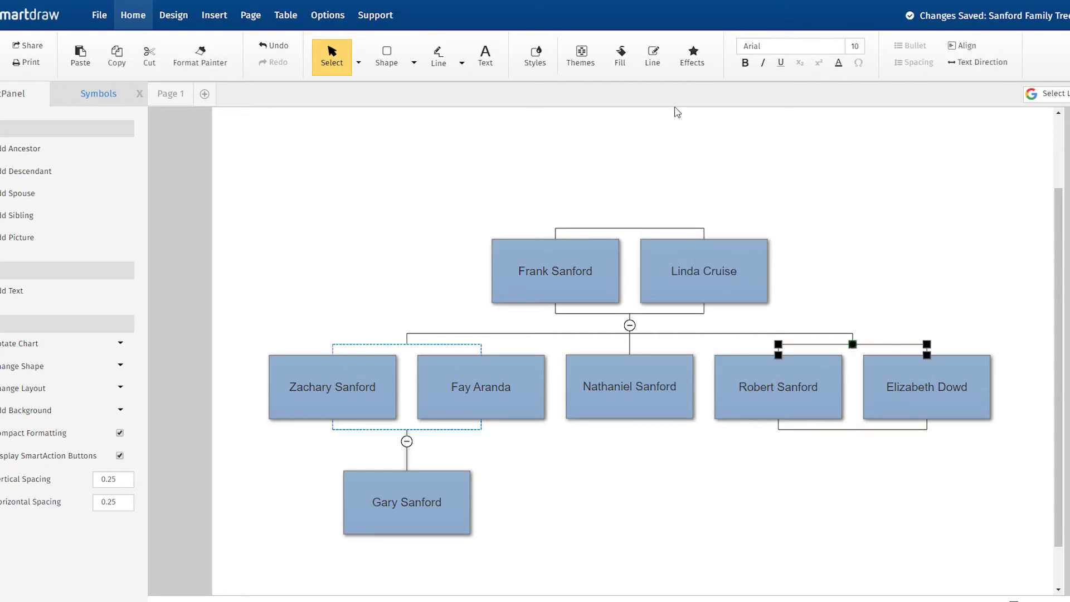
left_click(653, 56)
left_click(671, 205)
left_click(671, 206)
mouse_move(856, 271)
left_mouse_down()
mouse_move(837, 285)
mouse_move(855, 342)
left_mouse_up()
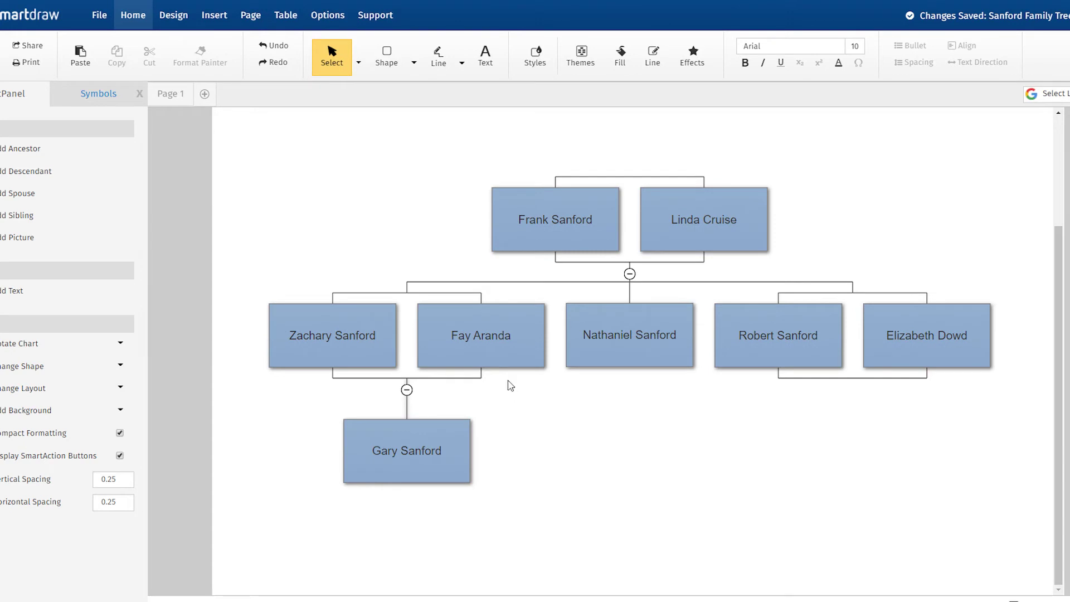
Add blank grandchild boxes below Zachary and Fay beside Gary.
left_click(483, 375)
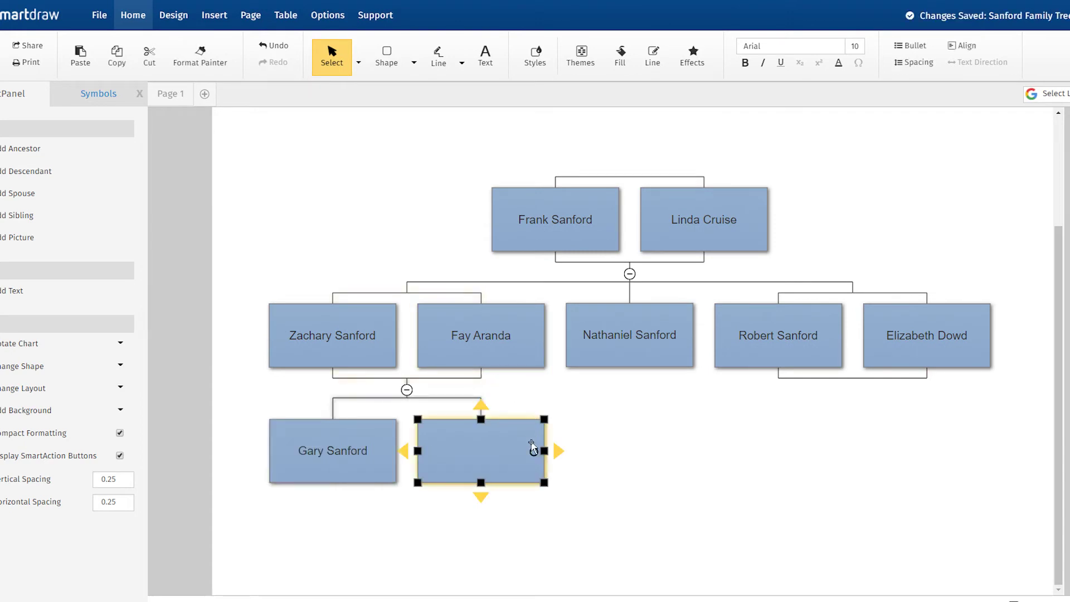
left_click(558, 451)
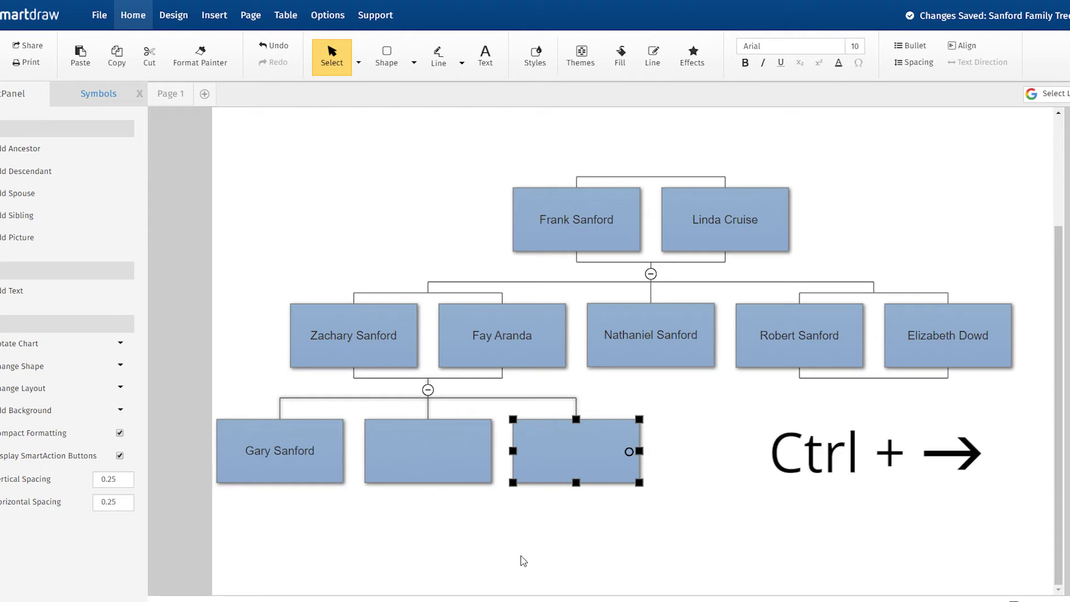
key("ctrl+Right")
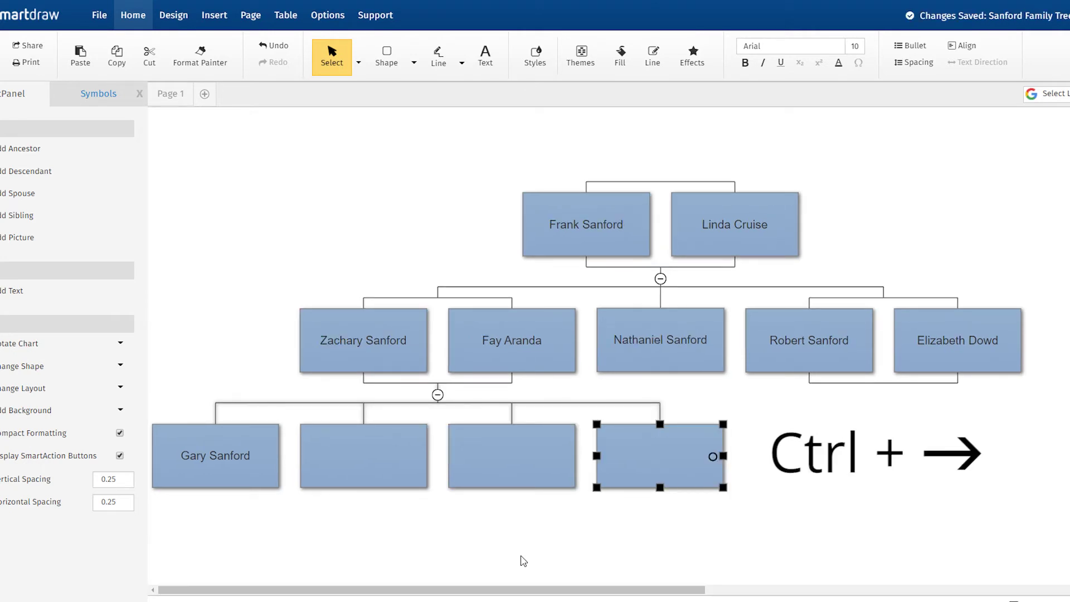
left_click(379, 486)
key("Delete")
key("shift+Left")
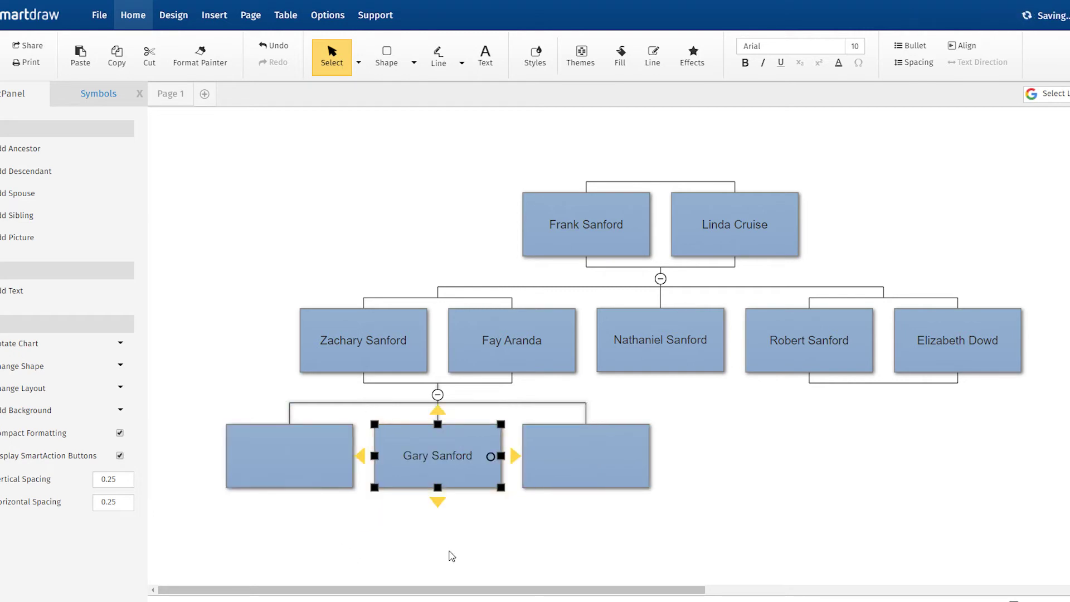
left_click_drag(563, 480, 362, 454)
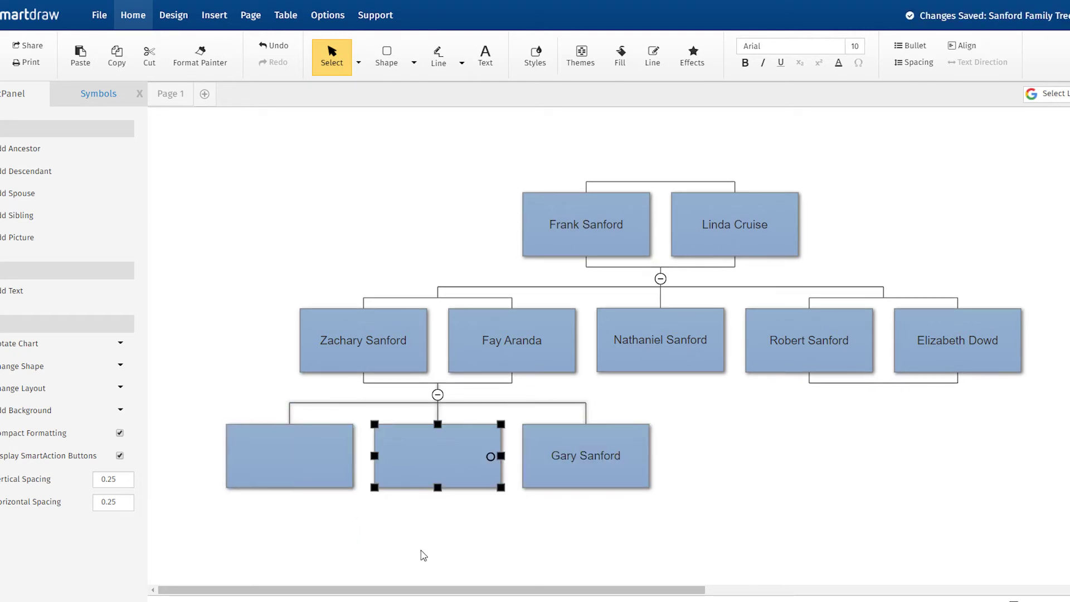
left_click(423, 555)
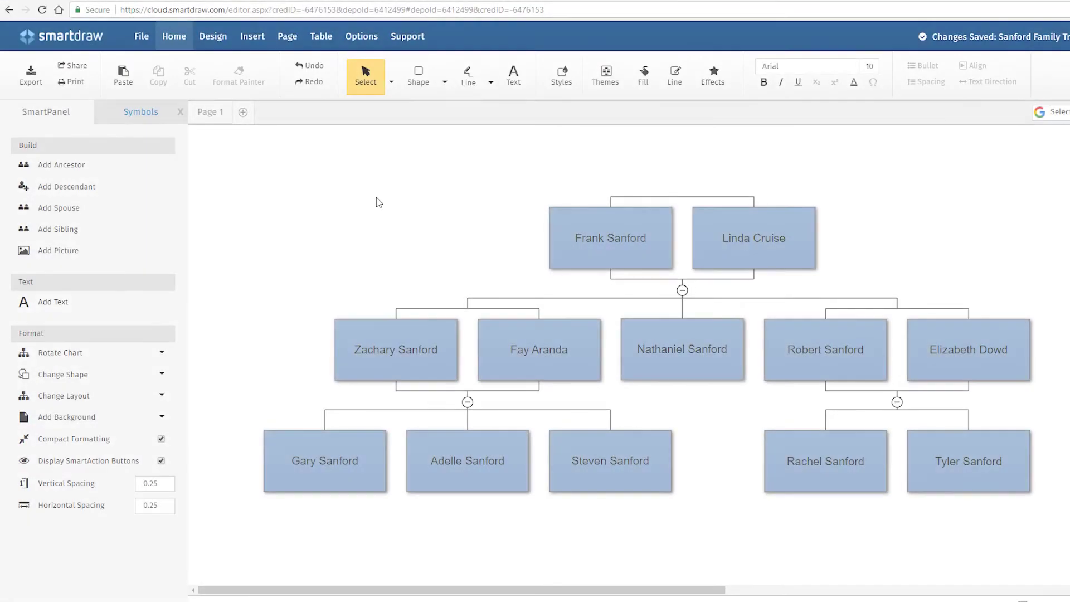
left_click(555, 236)
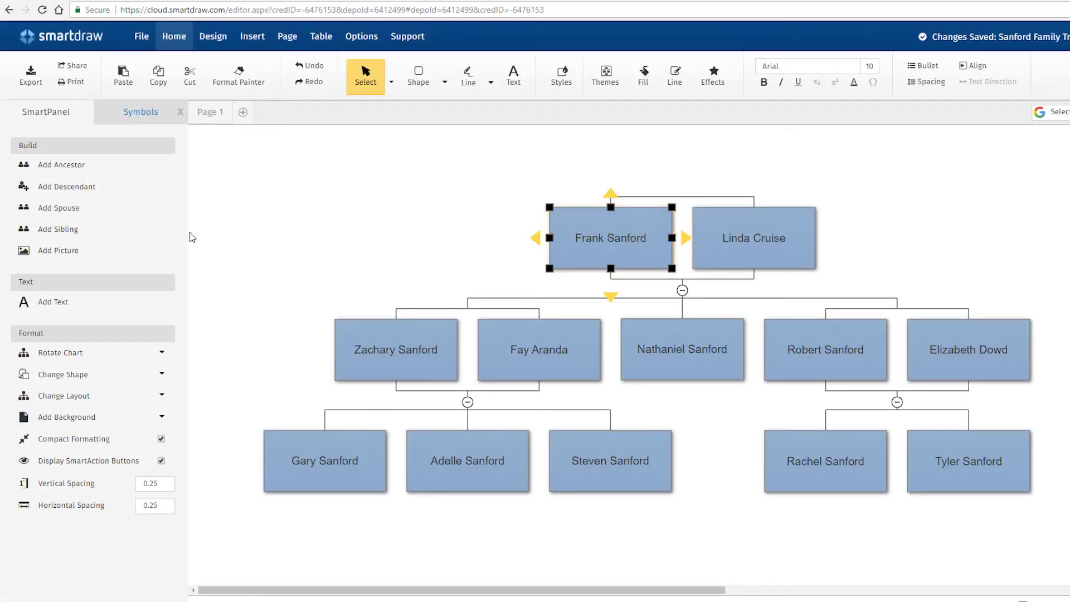
left_click(152, 252)
left_click(419, 323)
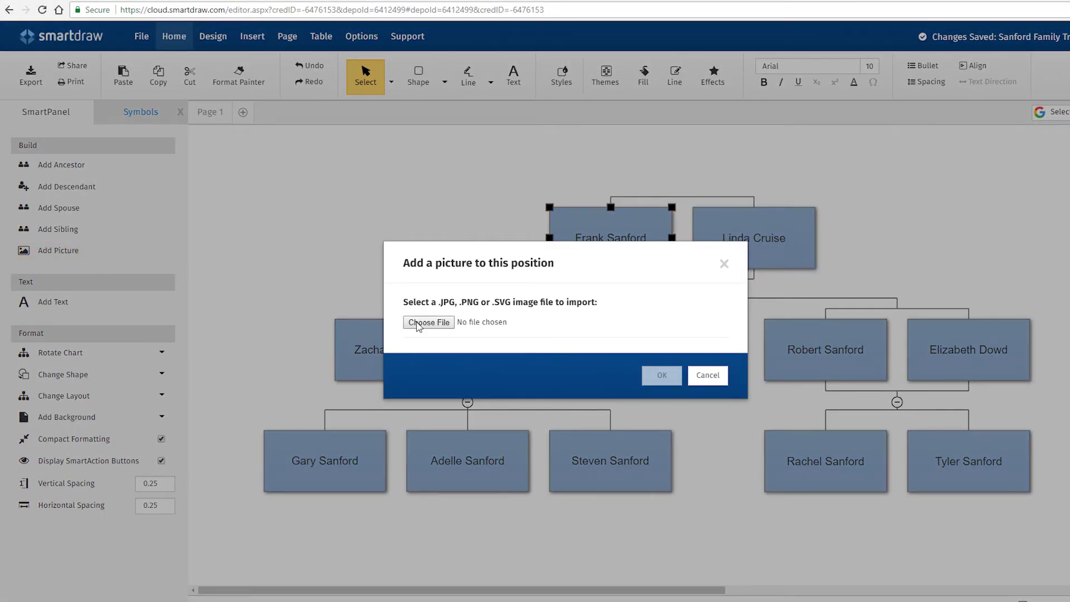
left_click(197, 83)
double_click(196, 84)
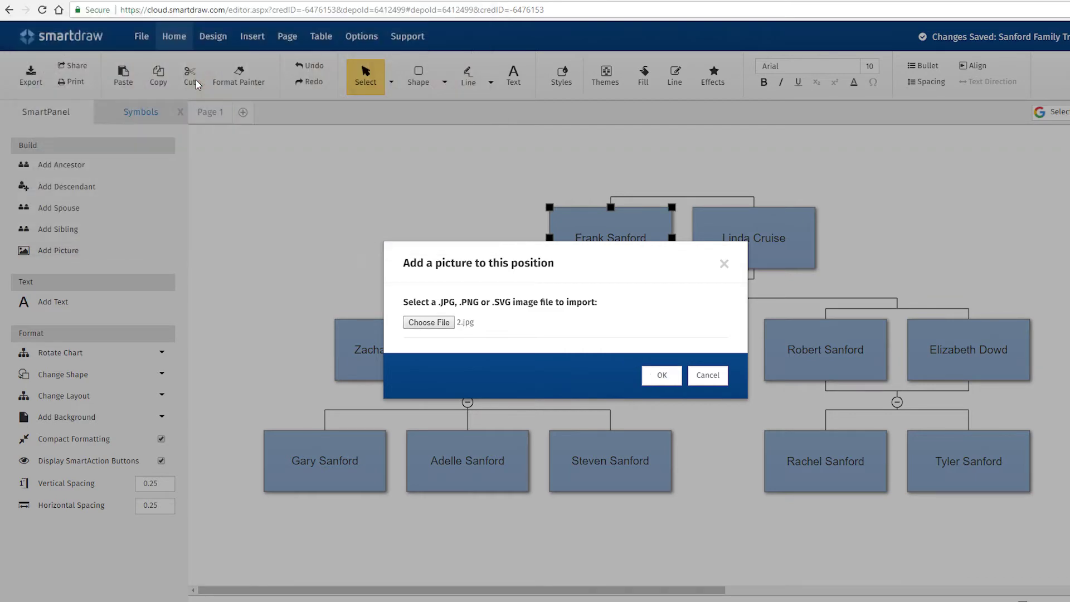
left_click(665, 381)
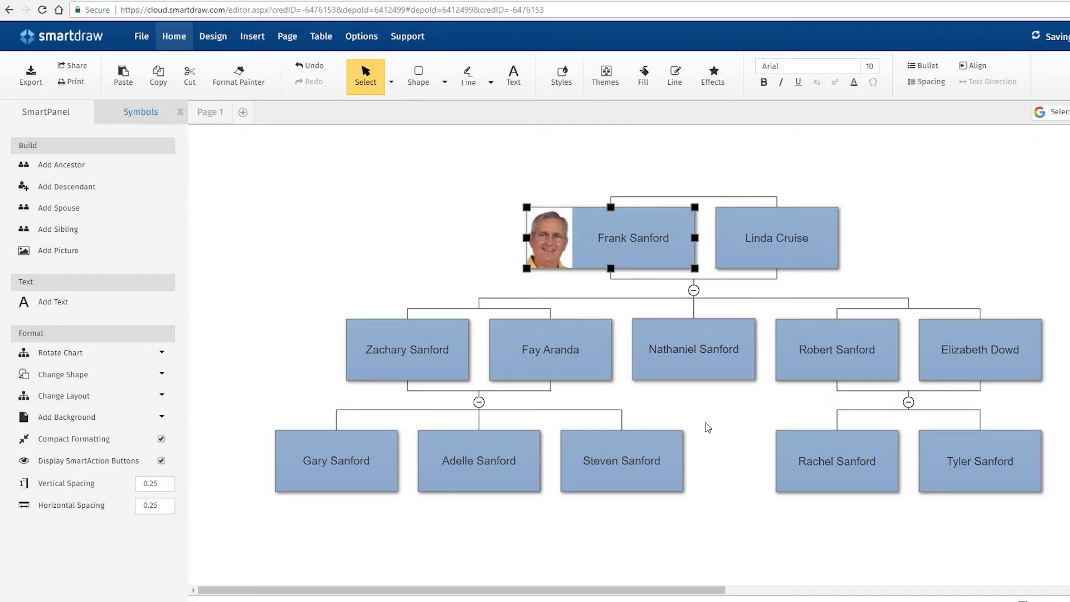
left_click(709, 428)
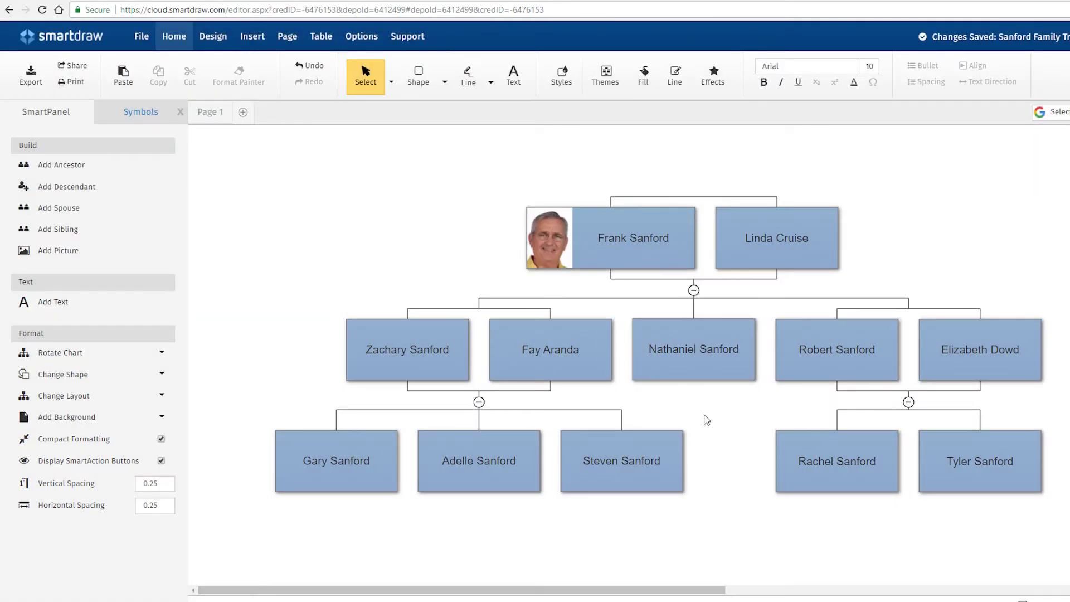
Rotate the chart to a Left to Right layout.
left_click(162, 352)
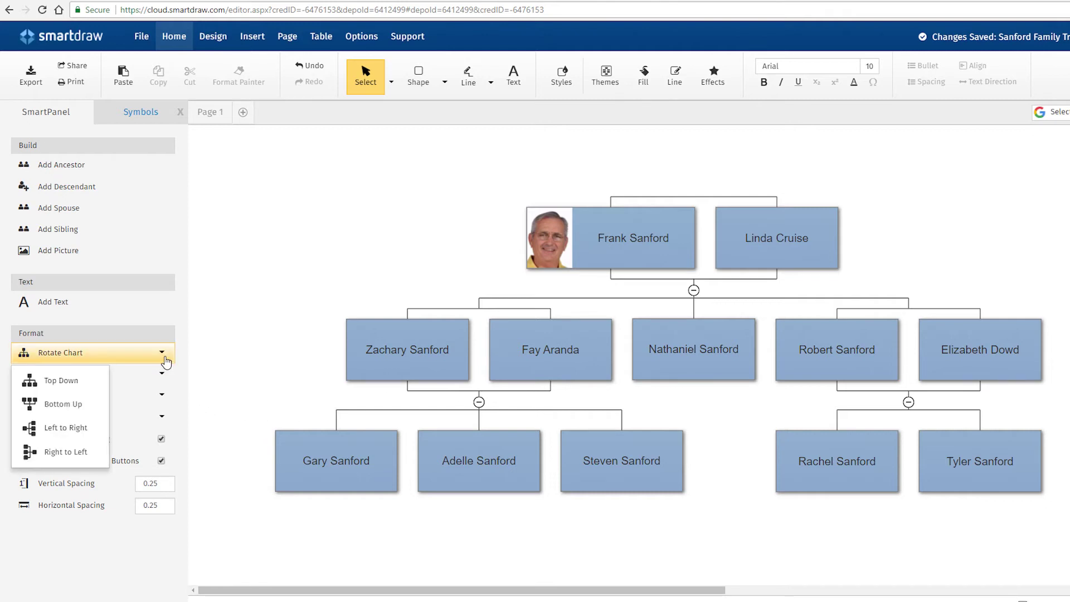
left_click(83, 428)
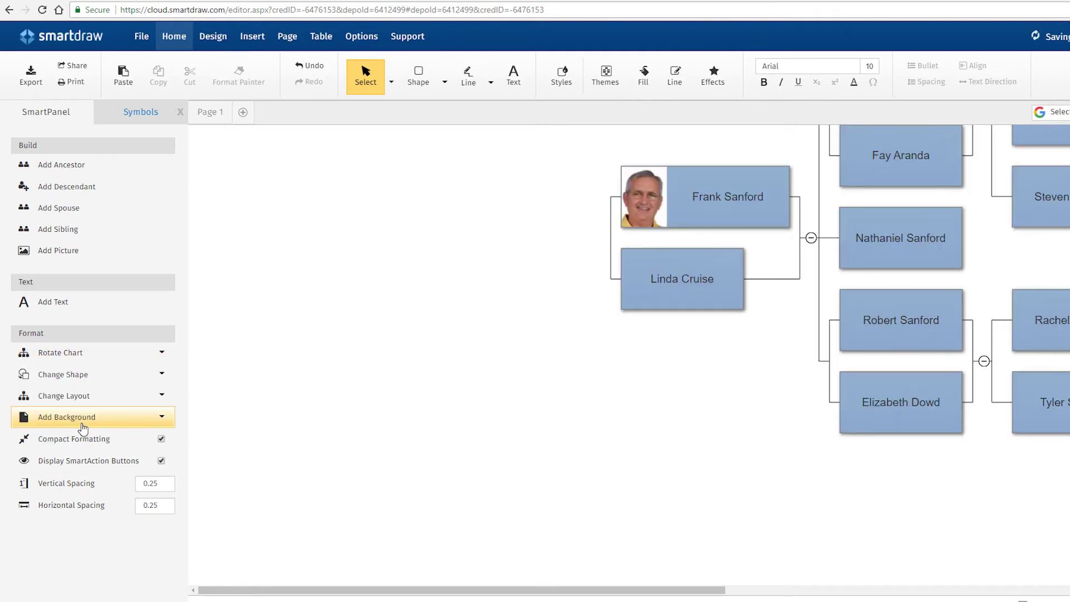
left_click_drag(658, 590, 806, 592)
scroll(798, 535, "up", 1)
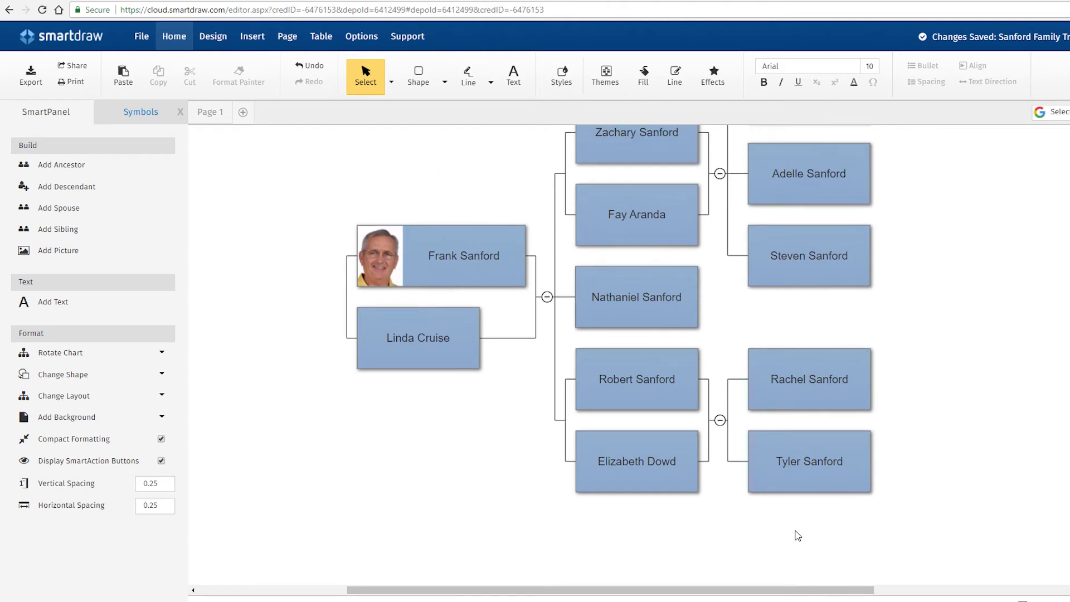
scroll(862, 555, "up", 1)
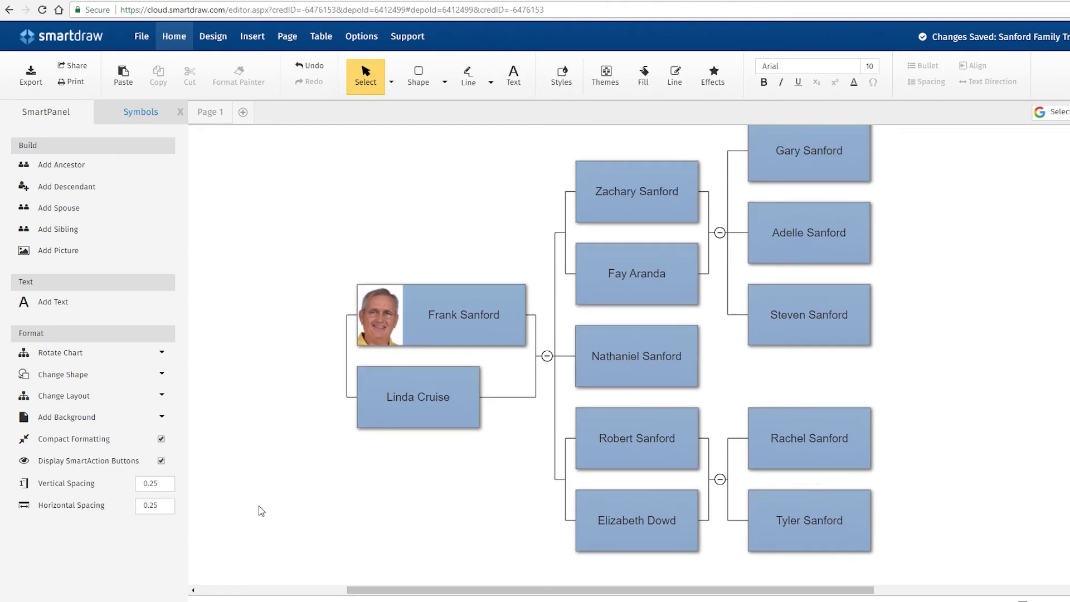
Give the page a grey background.
left_click(158, 383)
left_click(163, 420)
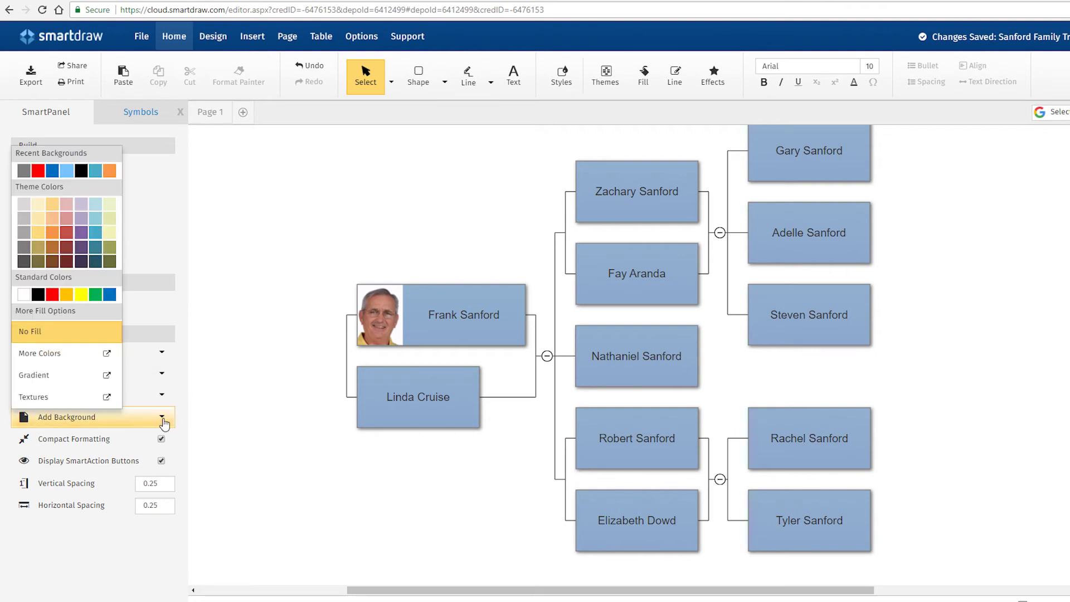
left_click(24, 229)
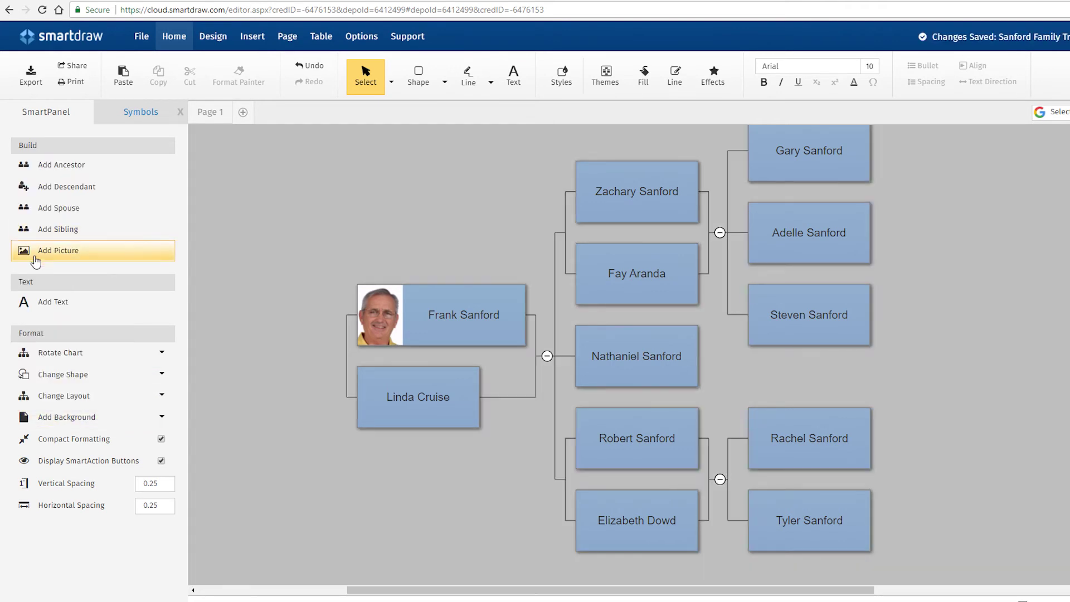
Raise the vertical spacing between boxes by three steps.
left_click(170, 482)
left_click(170, 481)
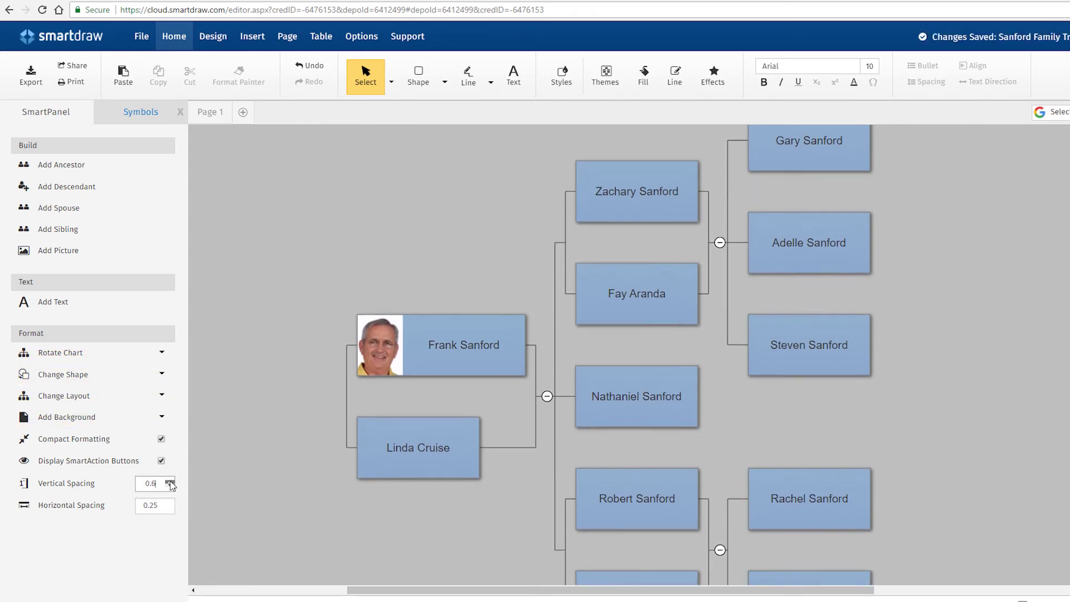
left_click(170, 481)
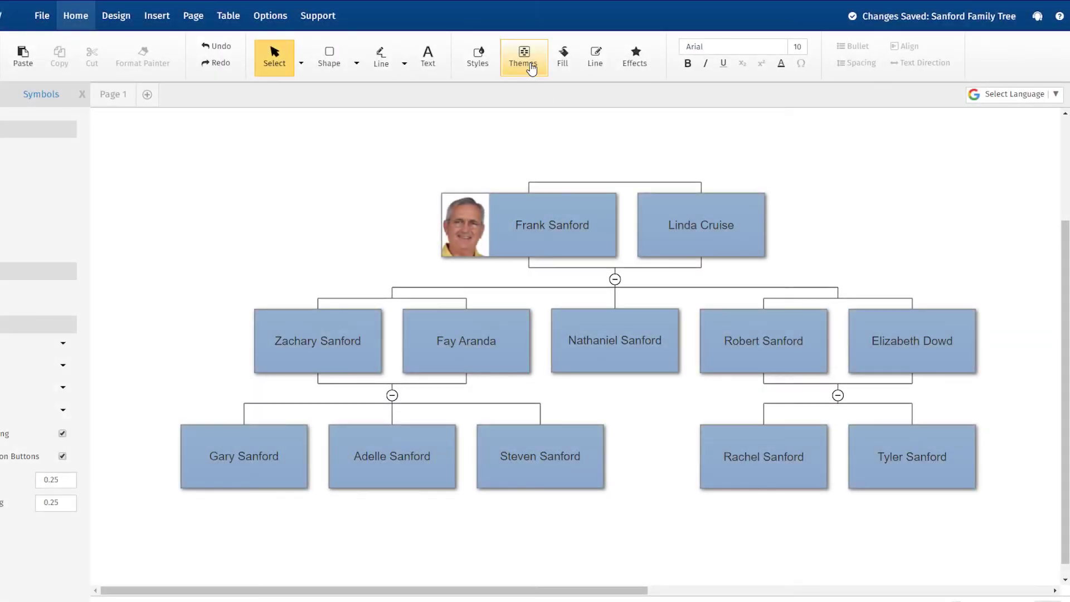
Recolour the boxes with a tan theme, then start emailing the diagram from the desktop app.
left_click(532, 68)
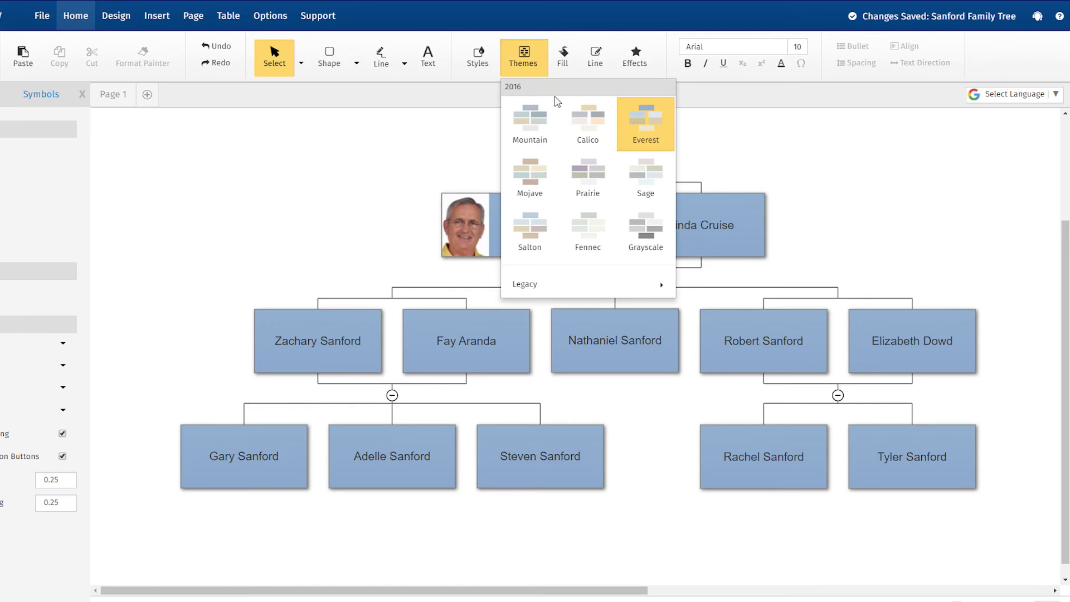
left_click(584, 160)
left_click(531, 70)
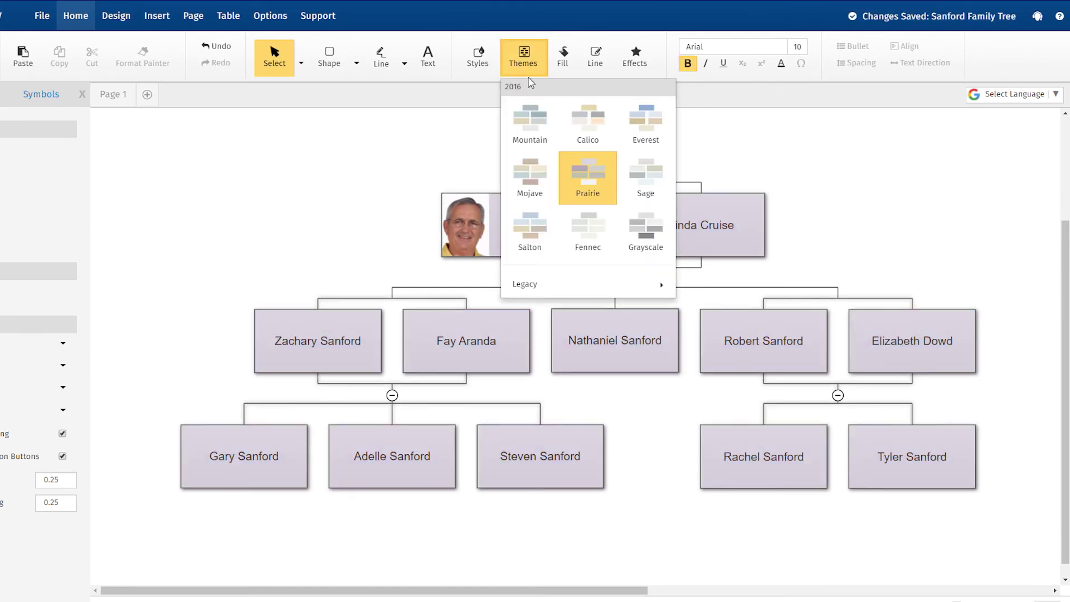
left_click(531, 167)
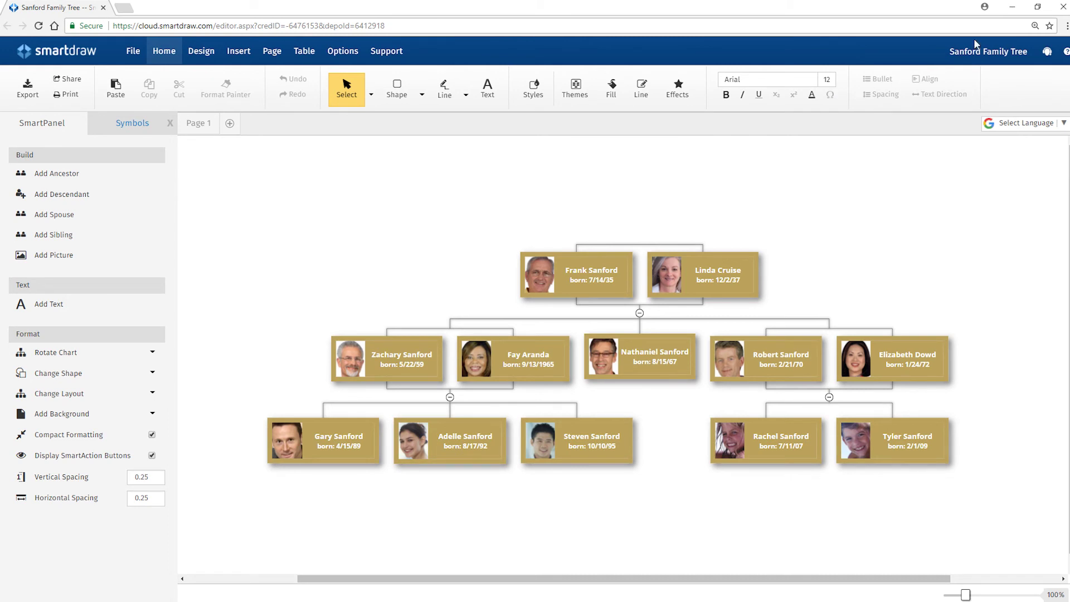
left_click(1010, 9)
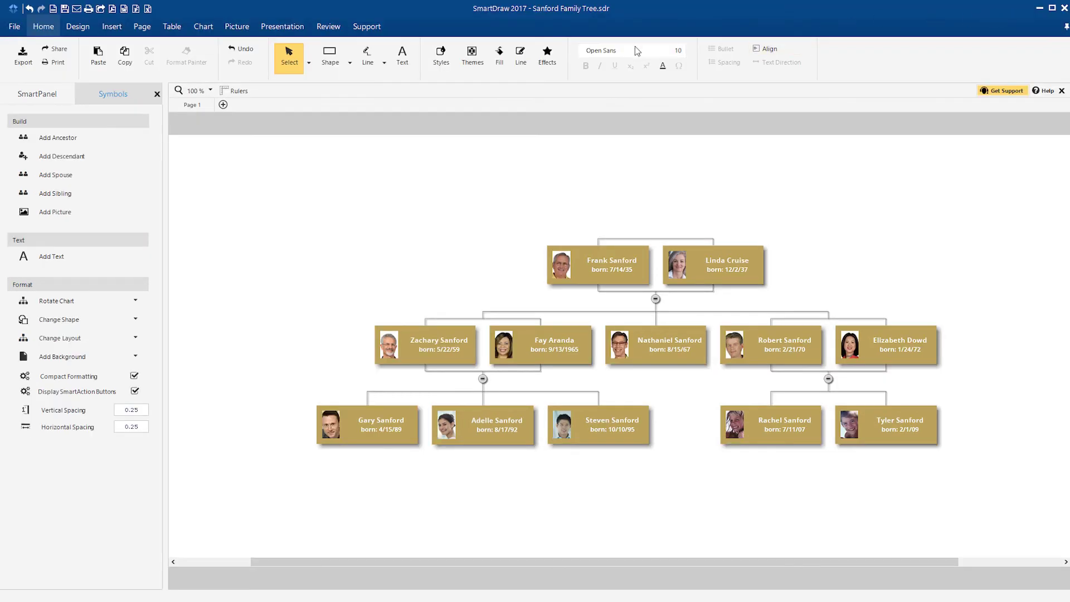
left_click(77, 8)
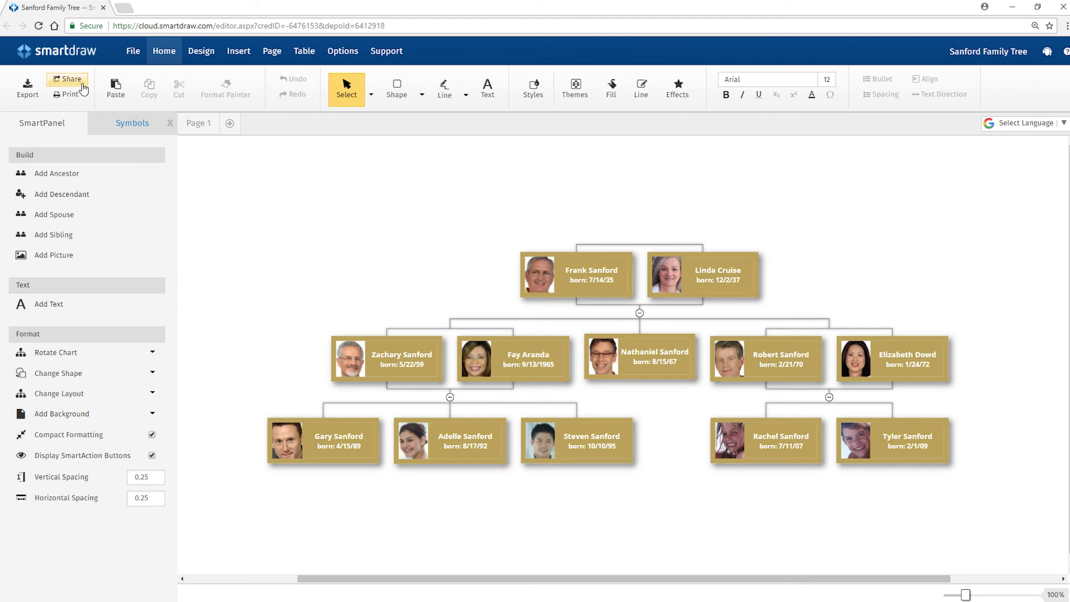
Generate a view-only share link, then open Save As for Sanford Family Tree.
left_click(82, 89)
left_click(98, 121)
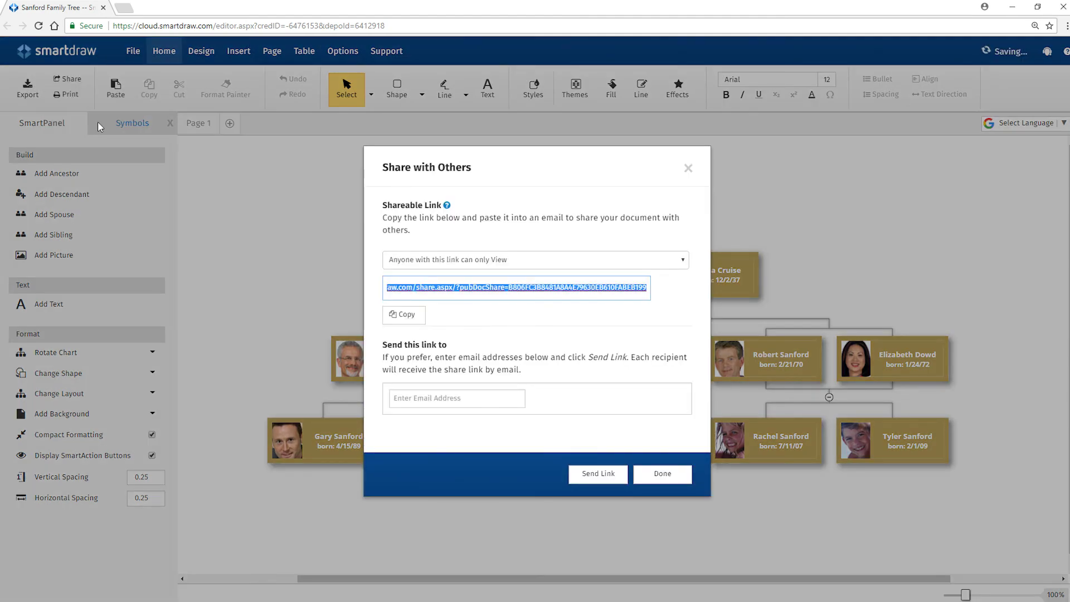
left_click(688, 168)
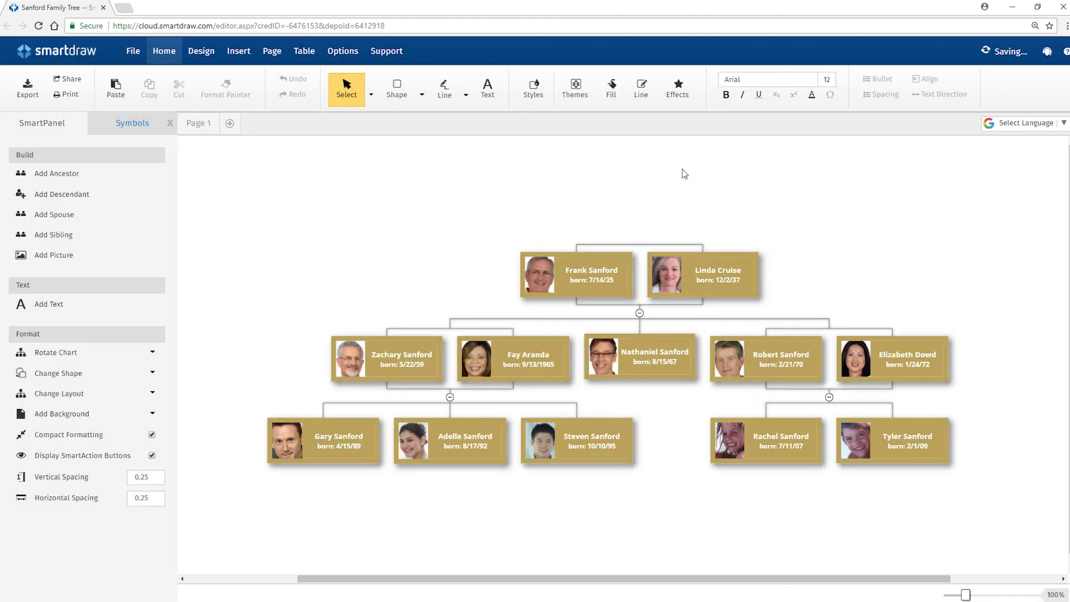
left_click(134, 51)
left_click(188, 89)
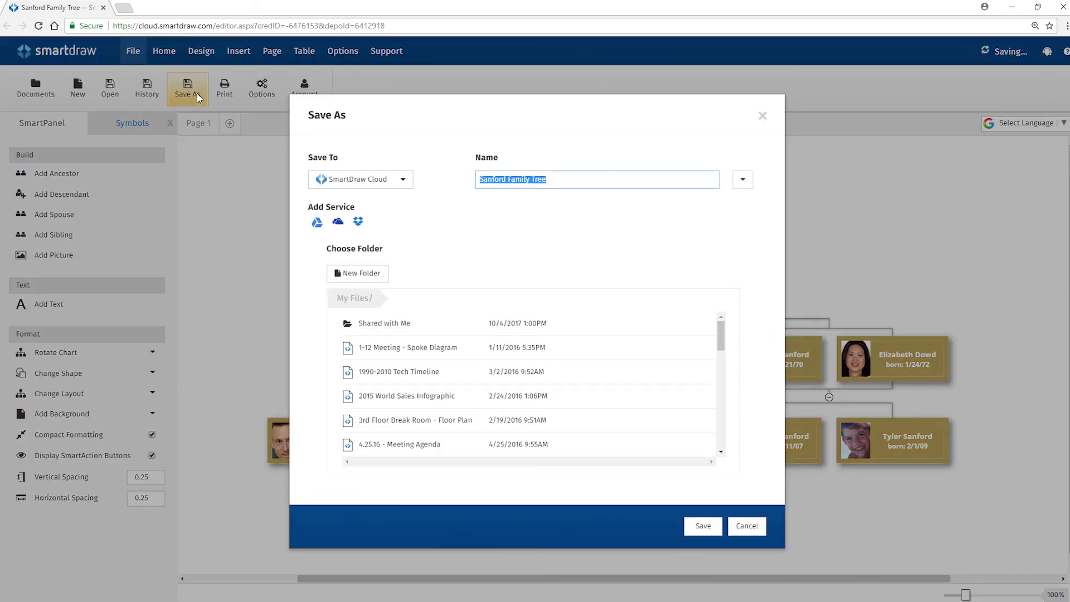